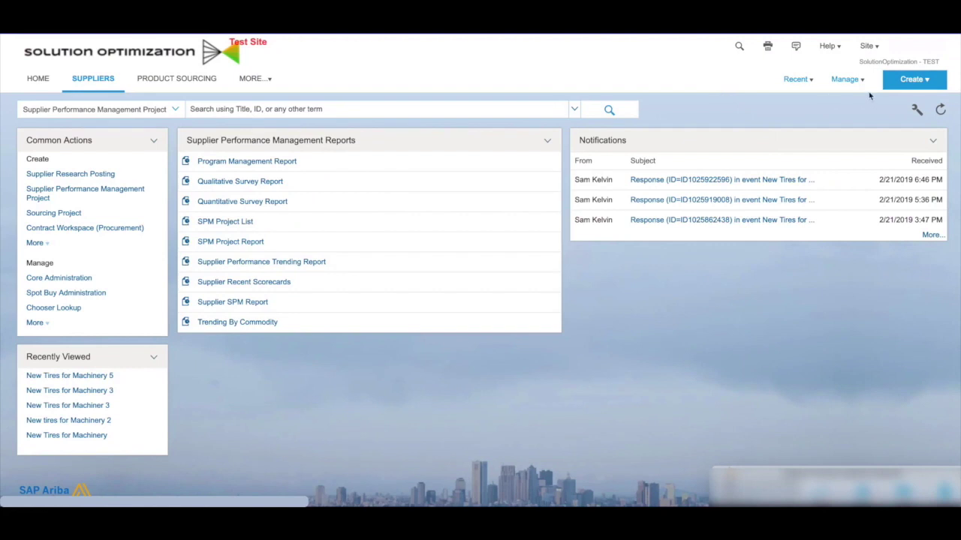
Step: Go to Manage > Administration and open the Event Manager Messaging Templates list of email templates
left_click(846, 81)
left_click(847, 80)
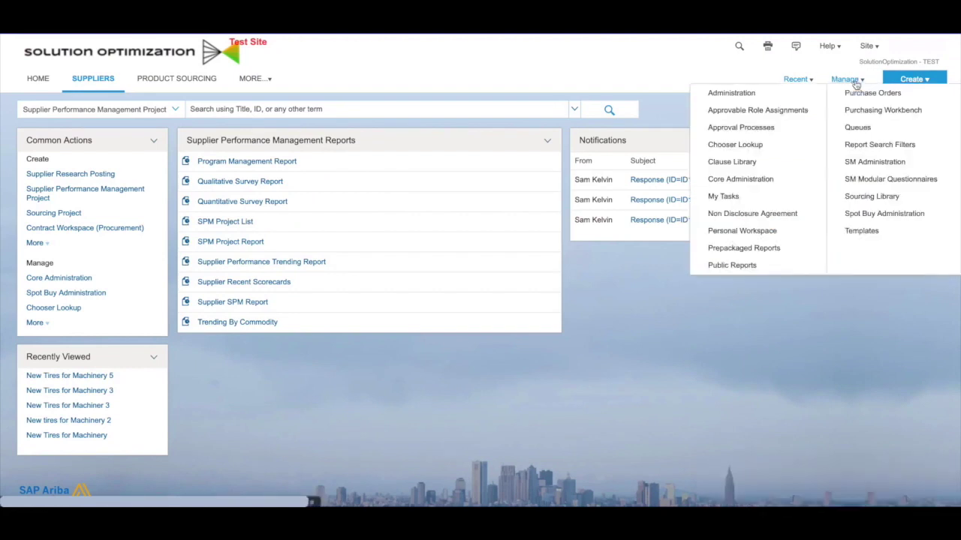
left_click(762, 96)
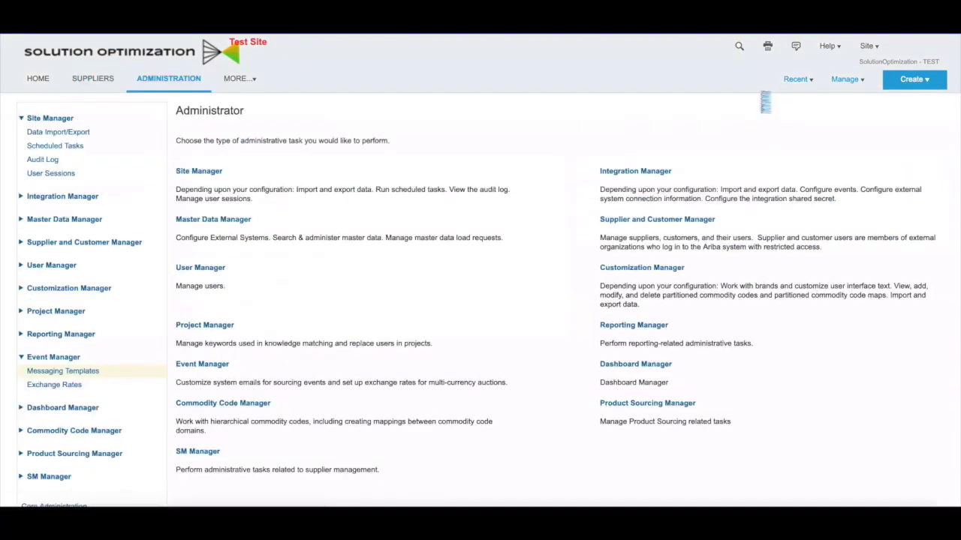
scroll(382, 133, "down", 2)
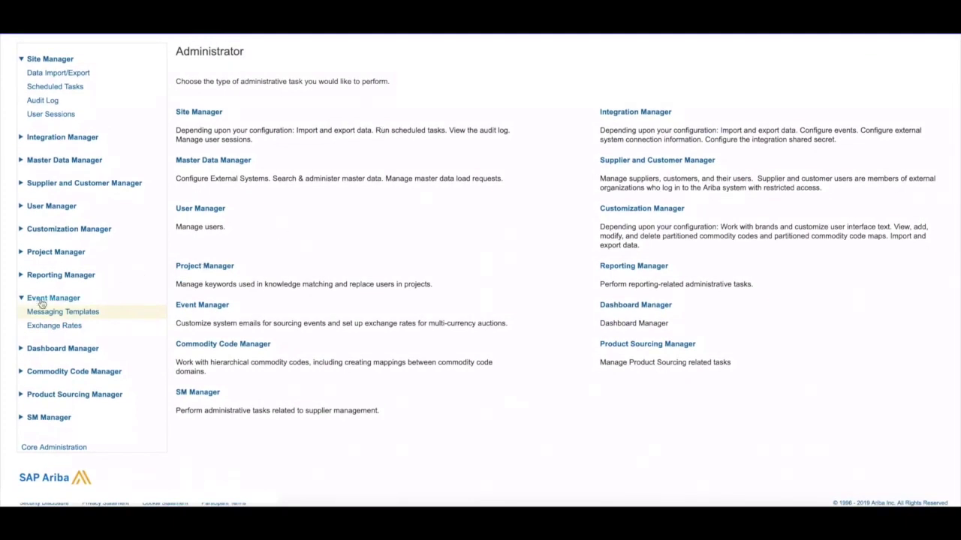
left_click(86, 314)
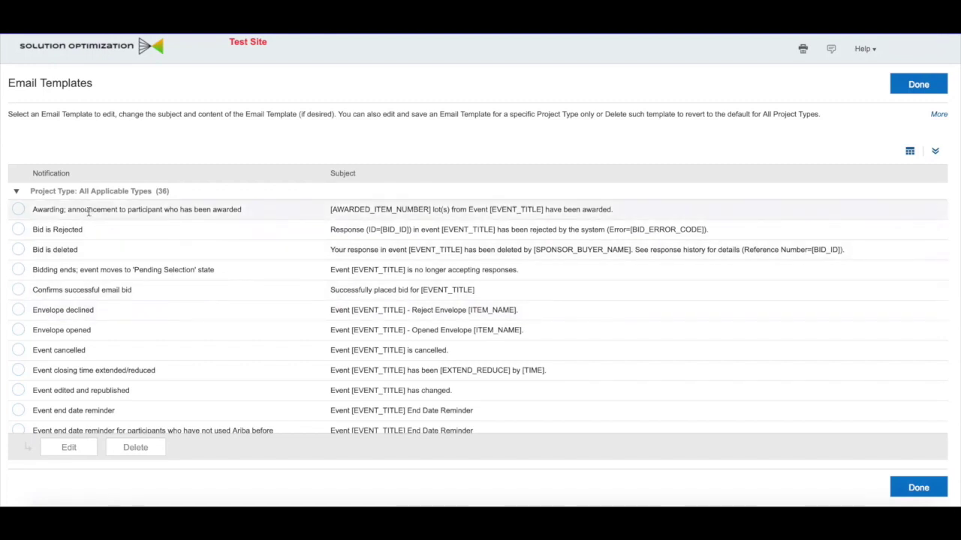
Step: Edit the 'Awarding; announcement to participant who has been awarded' template and open its token chooser below Thank You
left_click(186, 212)
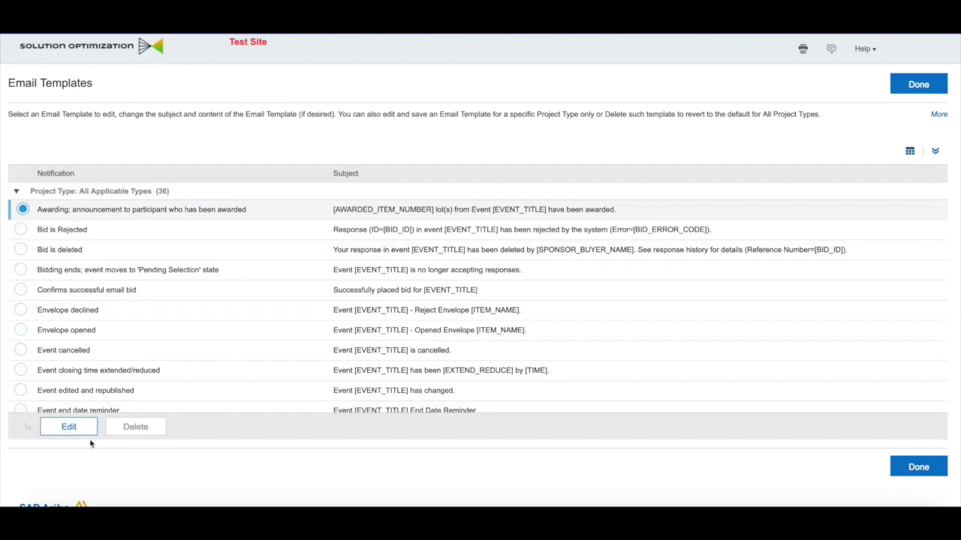
left_click(68, 427)
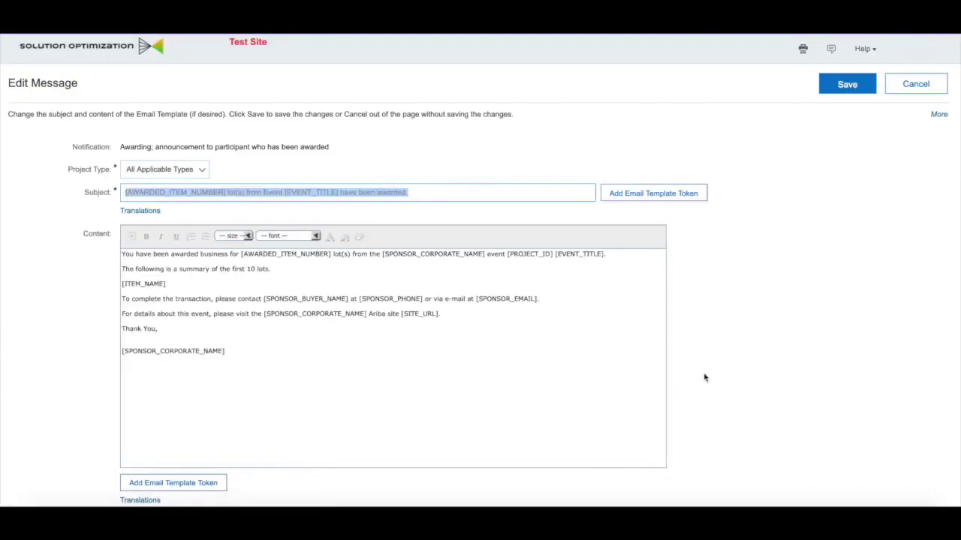
scroll(703, 378, "down", 1)
left_click(490, 321)
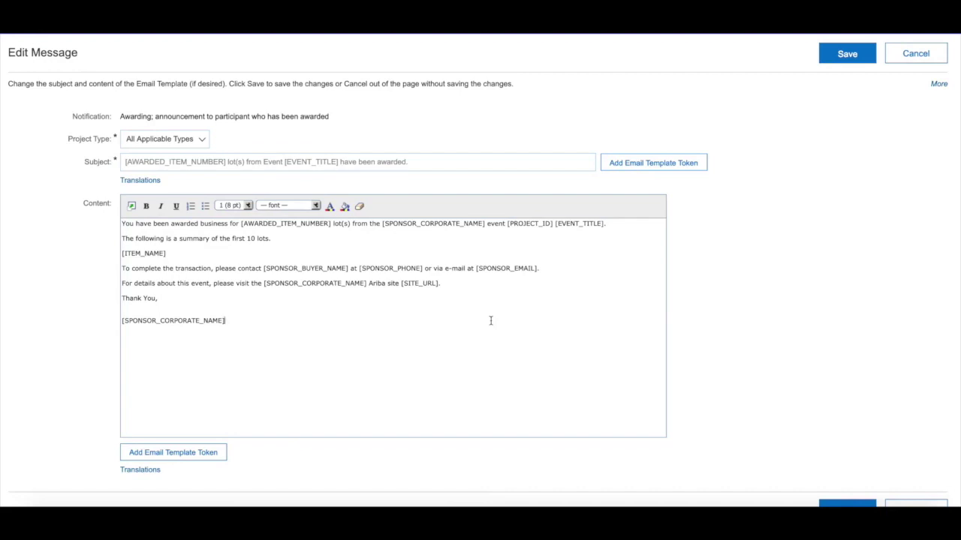
left_click(276, 305)
scroll(253, 412, "down", 1)
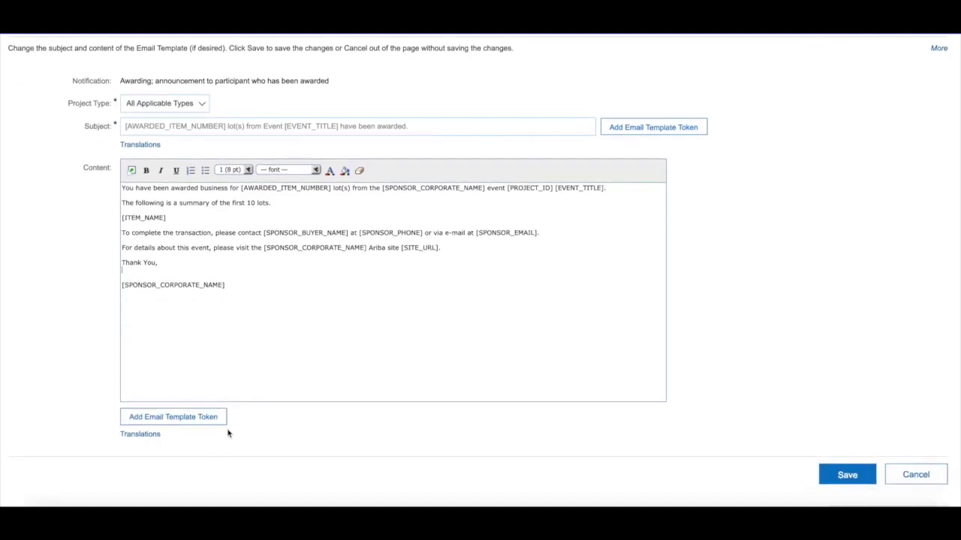
left_click(204, 423)
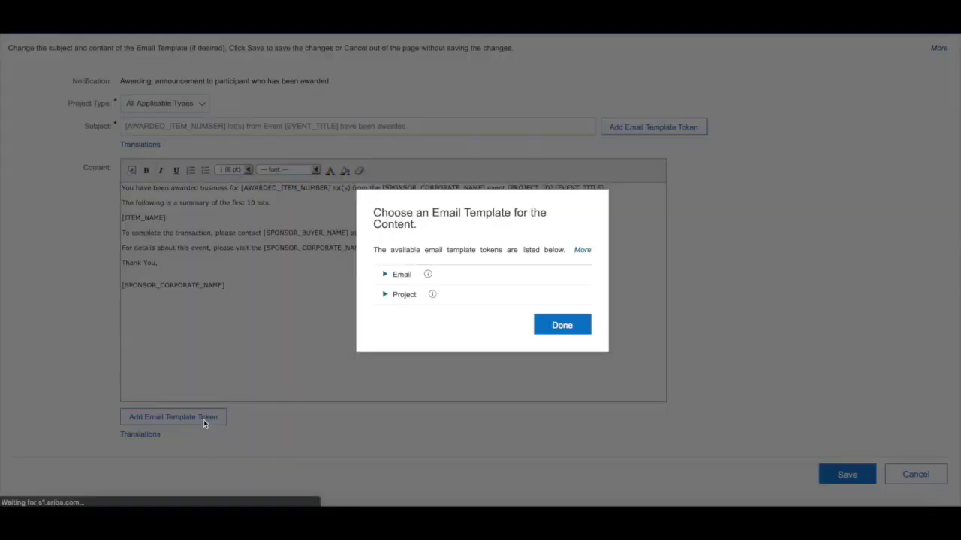
Step: Insert the Recipient Name token from the Email token fields into the awarding email content
left_click(386, 294)
scroll(481, 345, "up", 1)
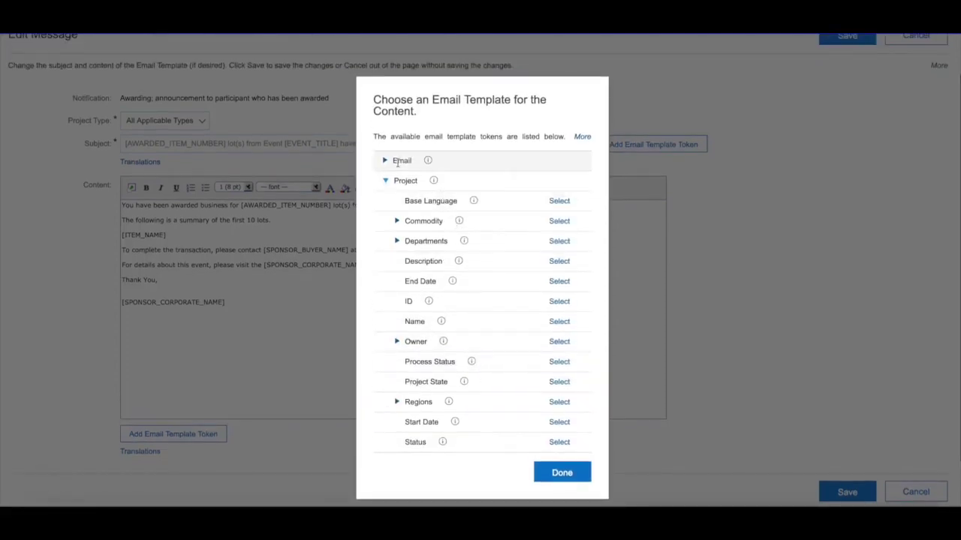
left_click(386, 158)
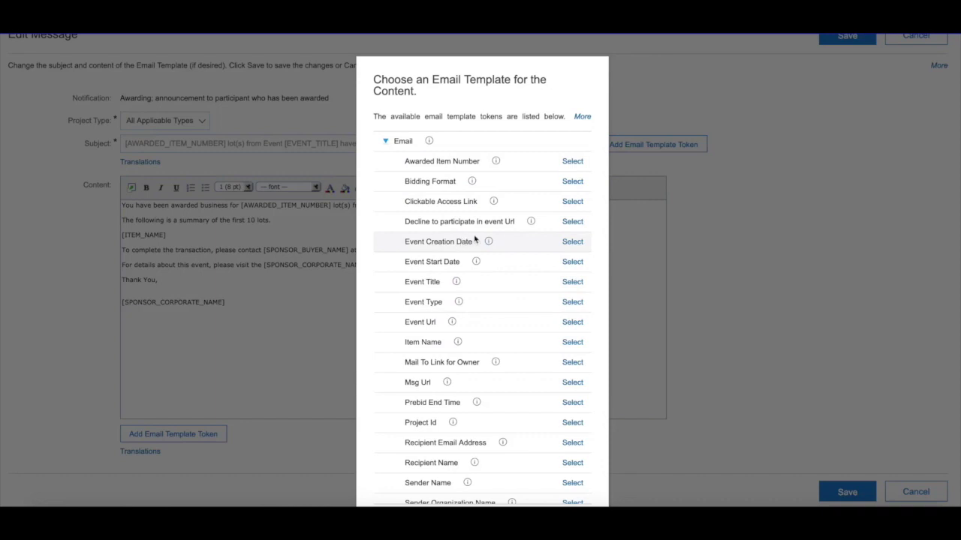
scroll(525, 300, "down", 3)
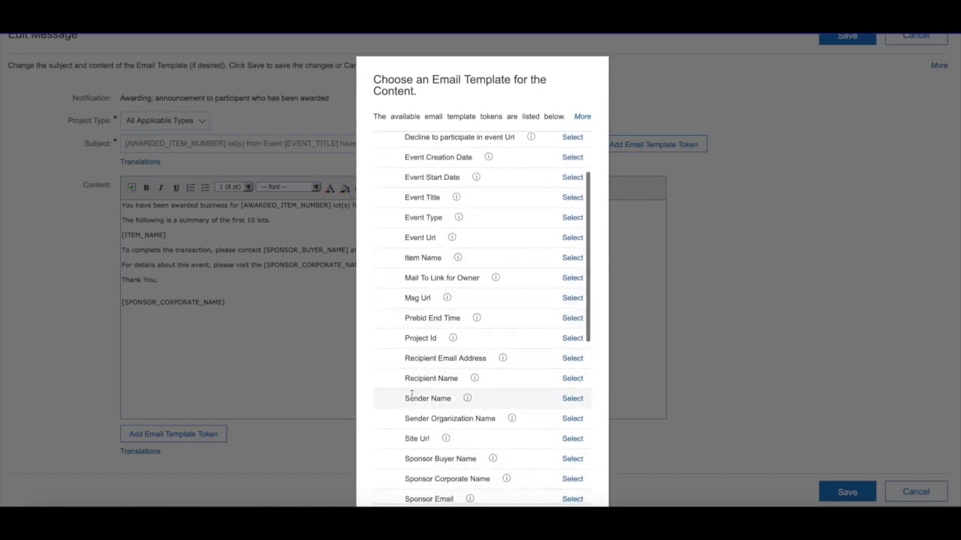
scroll(487, 396, "down", 1)
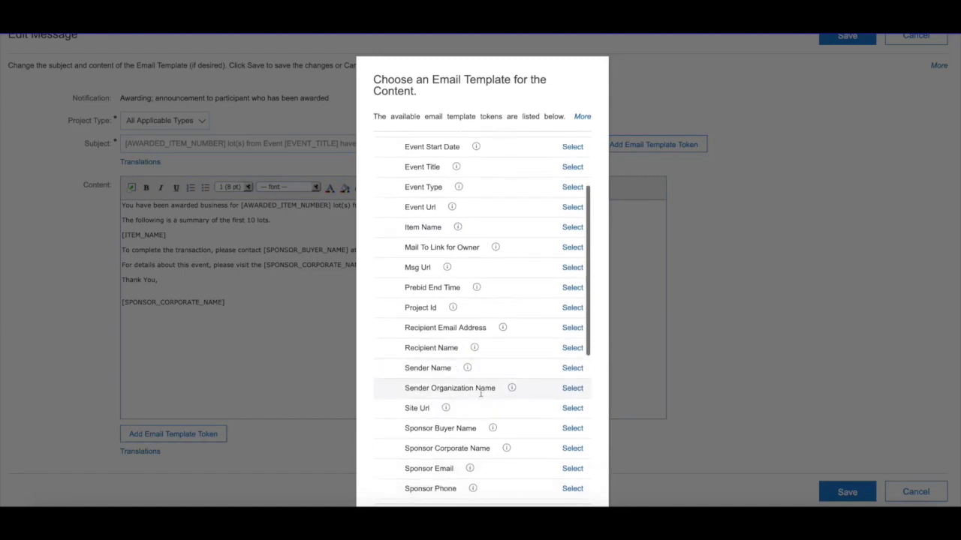
scroll(486, 394, "down", 2)
scroll(481, 395, "down", 3)
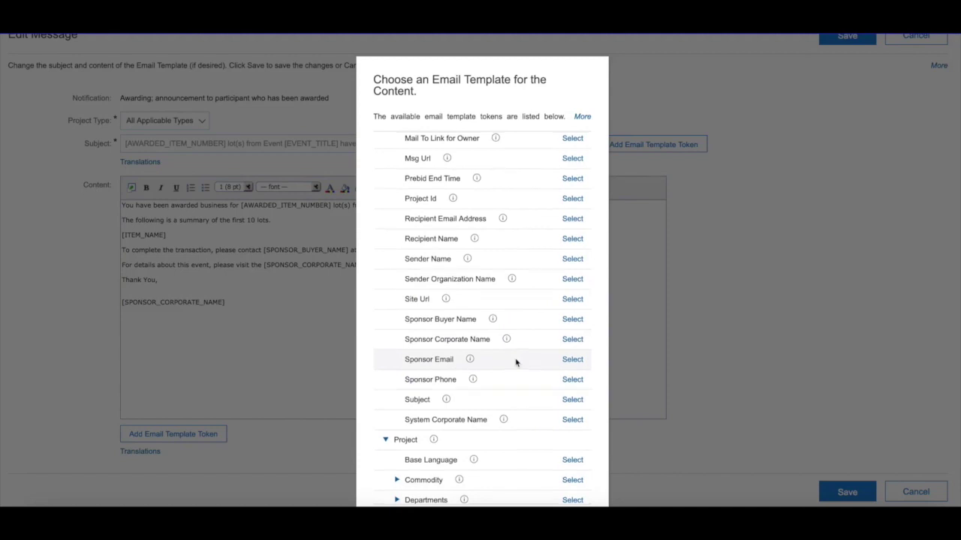
scroll(516, 363, "up", 2)
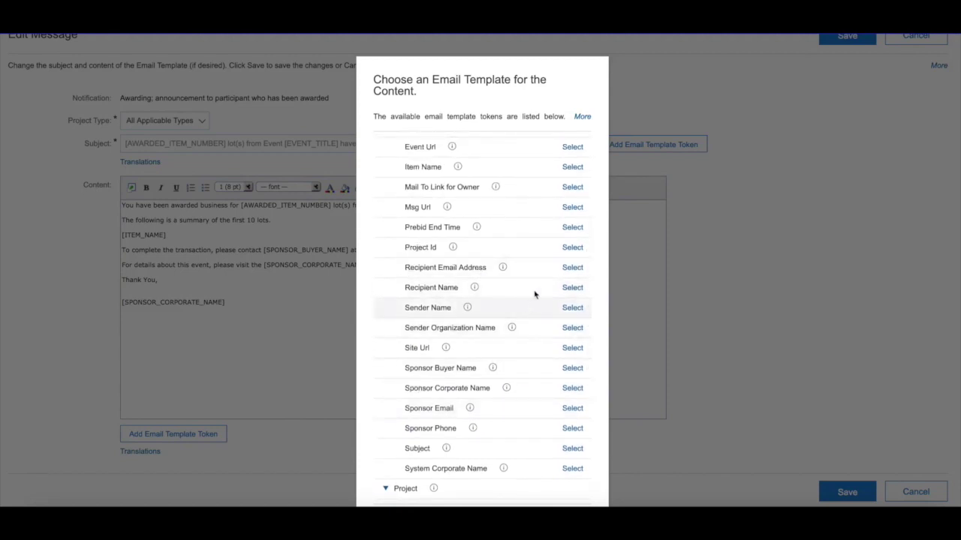
left_click(572, 288)
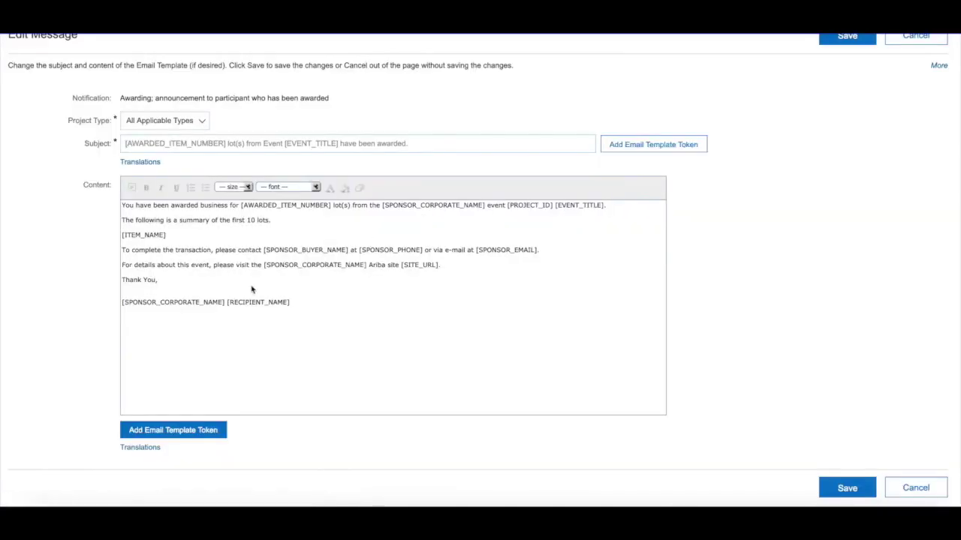
Step: Delete the misplaced [RECIPIENT_NAME] token after the [SPONSOR_CORPORATE_NAME] signature
left_click(276, 304)
left_click(228, 302)
key("ctrl+c")
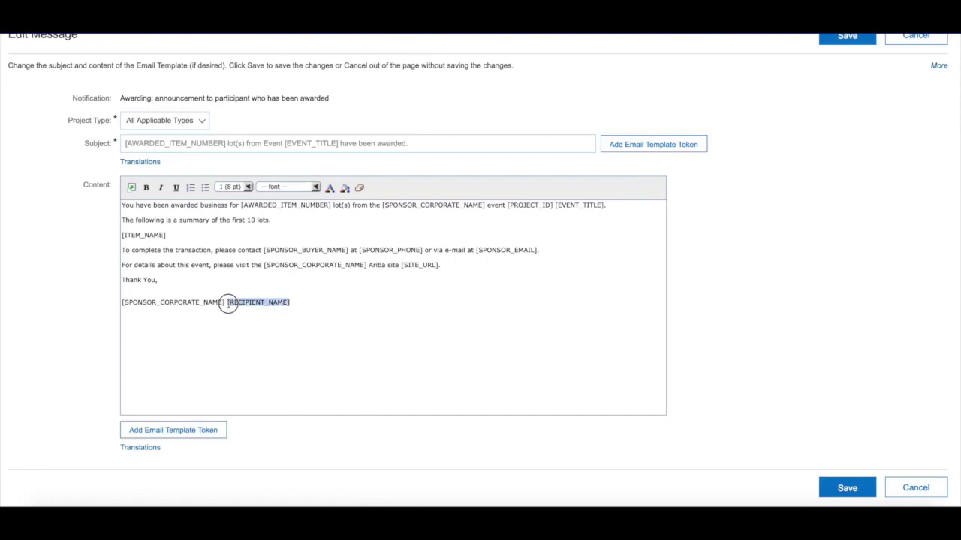
key("Delete")
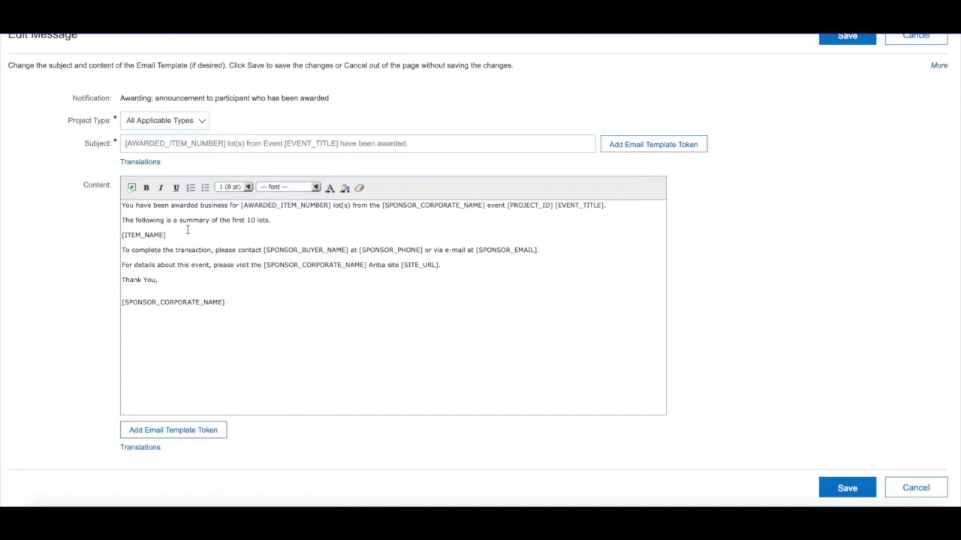
Step: Add a 'Hi [RECIPIENT_NAME],' greeting line at the top of the body and save the template
left_click(123, 205)
key("Return")
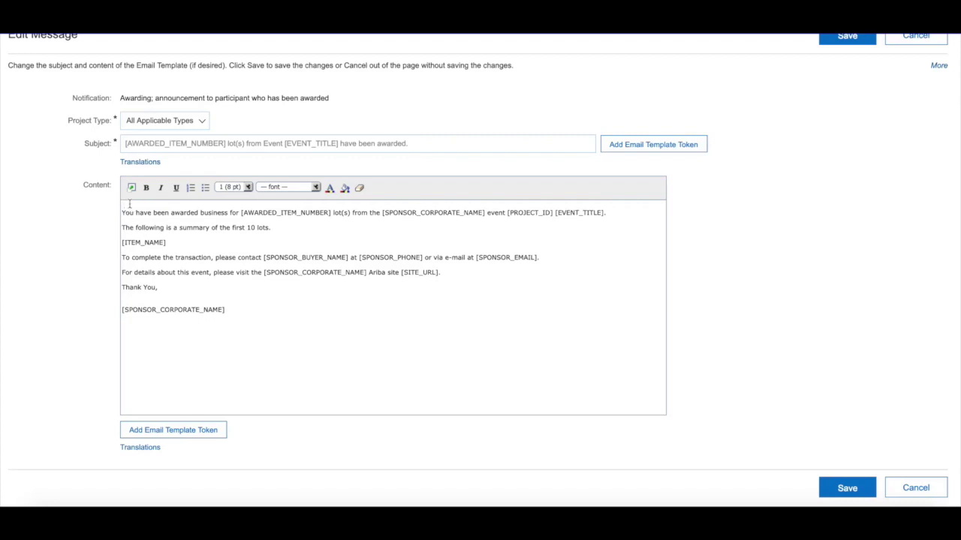
type("Hi")
key("ctrl+v")
type(",")
key("Return")
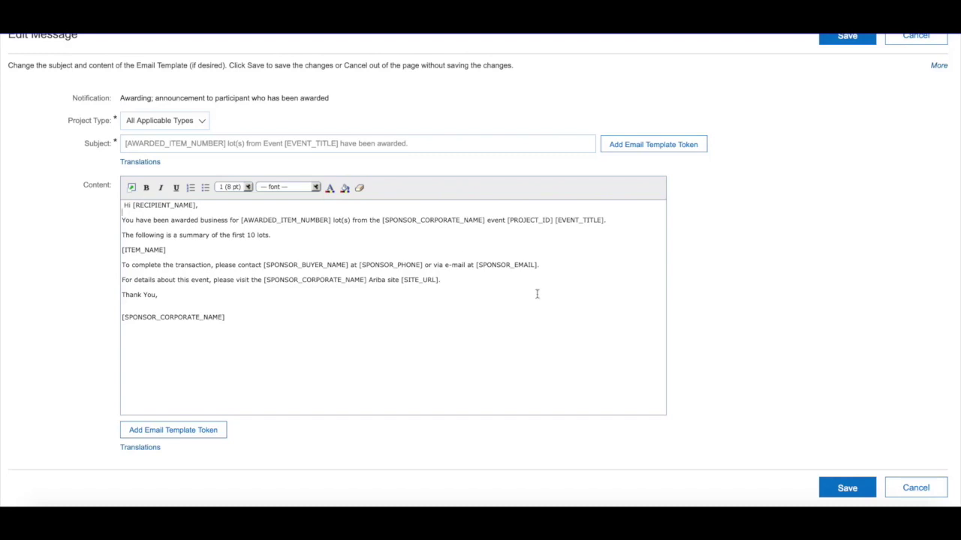
scroll(676, 278, "down", 1)
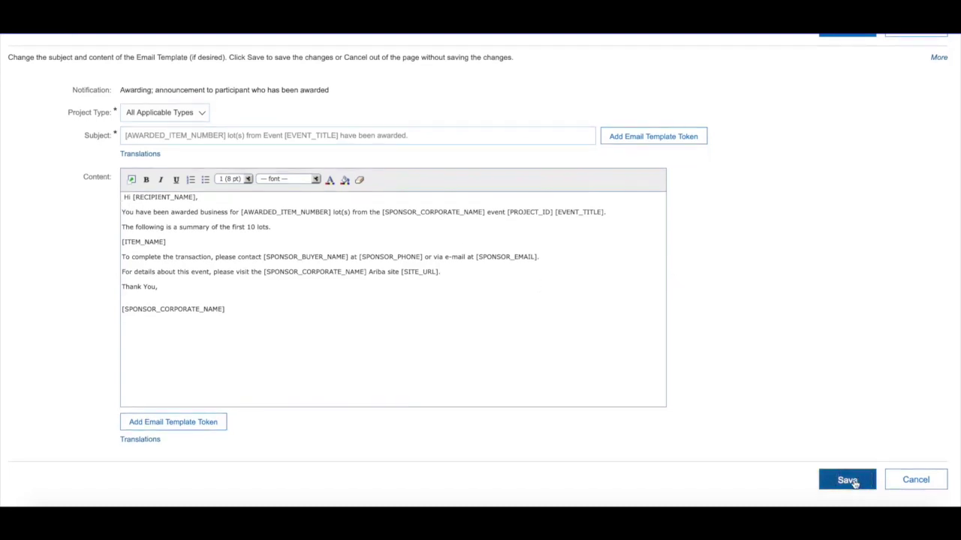
left_click(850, 481)
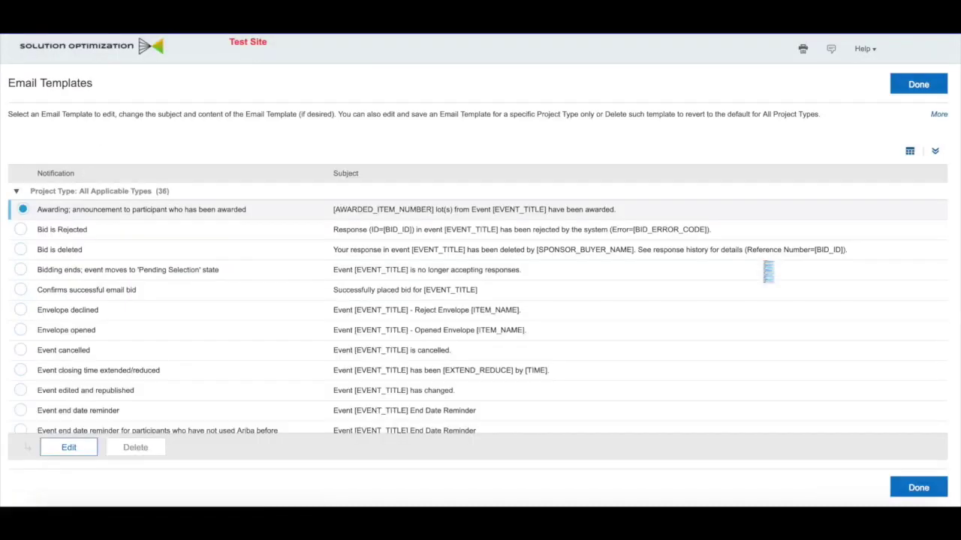